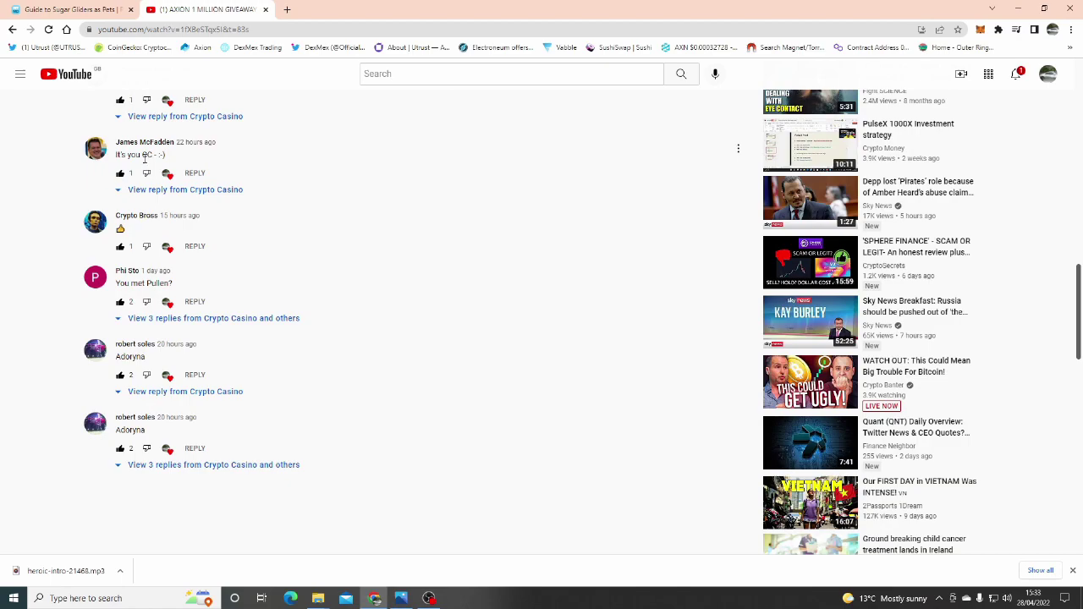
scroll(305, 225, "down", 2)
scroll(212, 190, "up", 2)
scroll(276, 237, "down", 2)
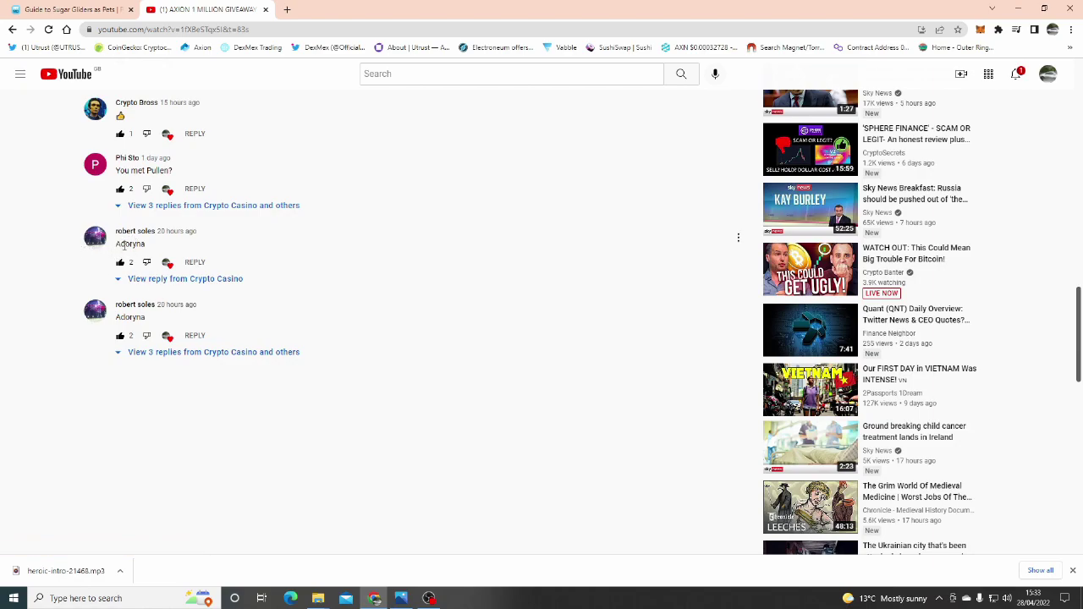
left_click(93, 243)
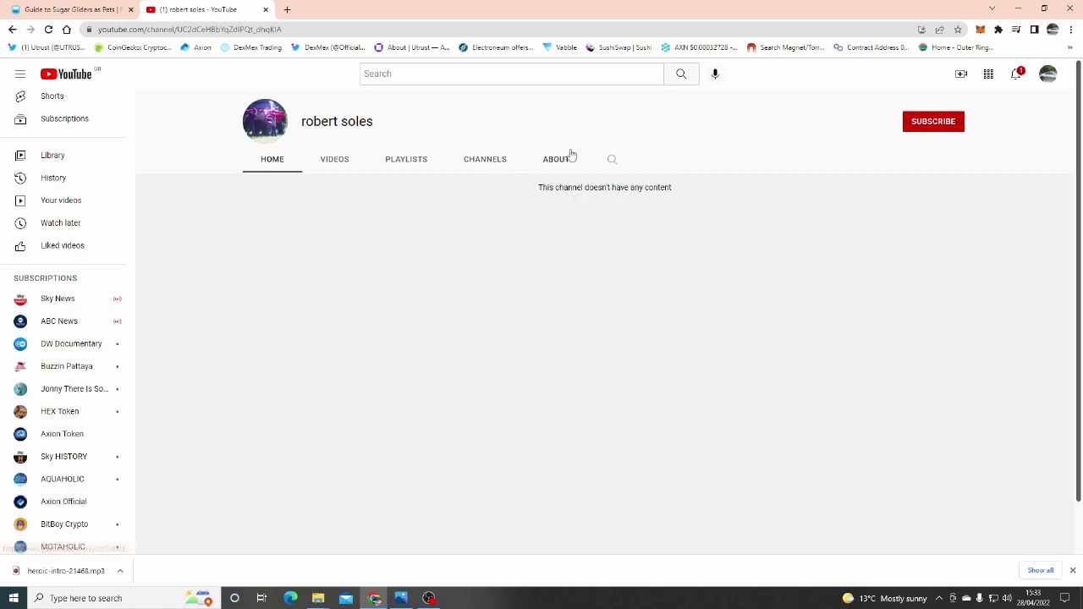
left_click(558, 161)
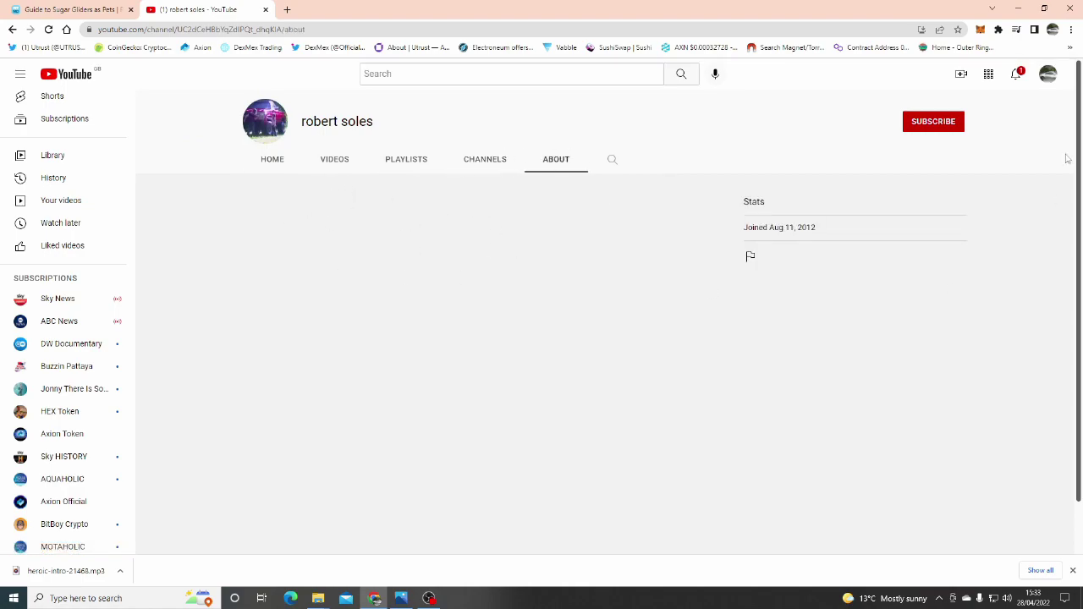
Step: Check the Axion giveaway account's balances in the MetaMask wallet and close the wallet
left_click(981, 30)
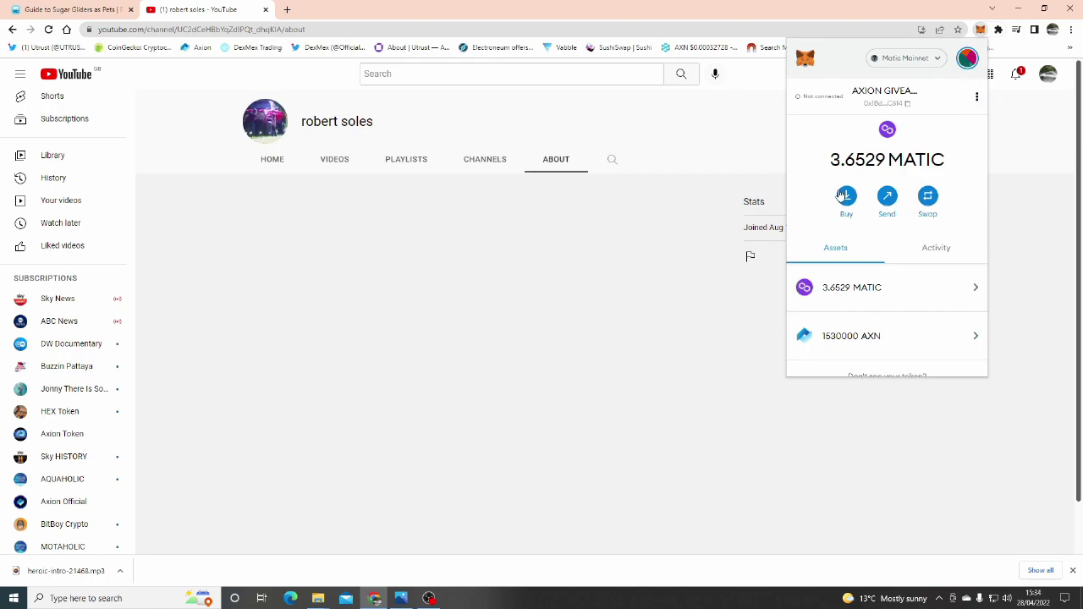
left_click(870, 109)
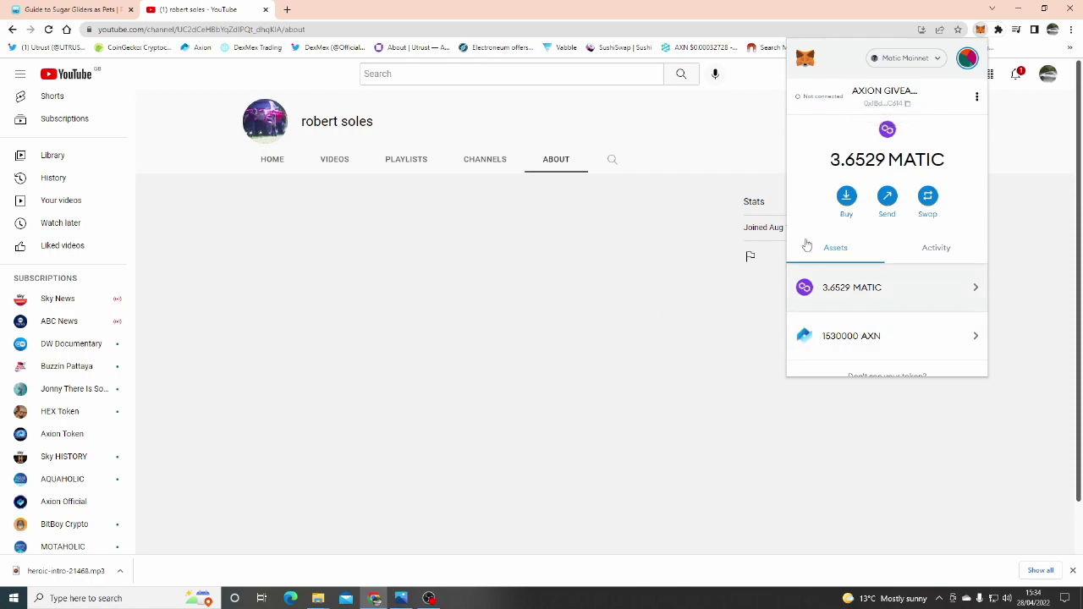
left_click(693, 135)
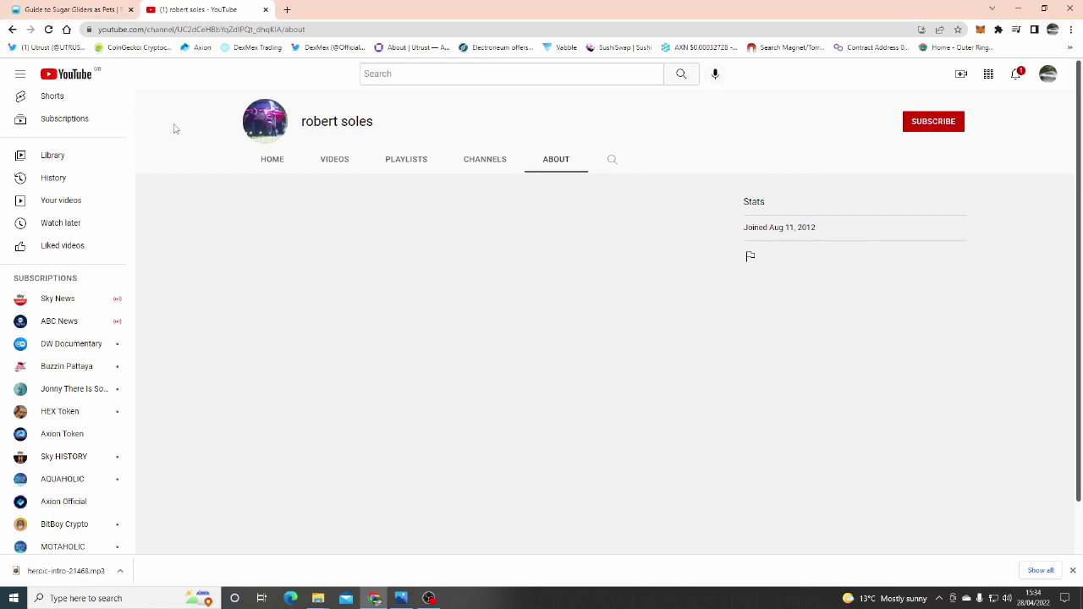
Step: Return to the Axion 1 million giveaway video, pause it and go back to its comments
left_click(13, 29)
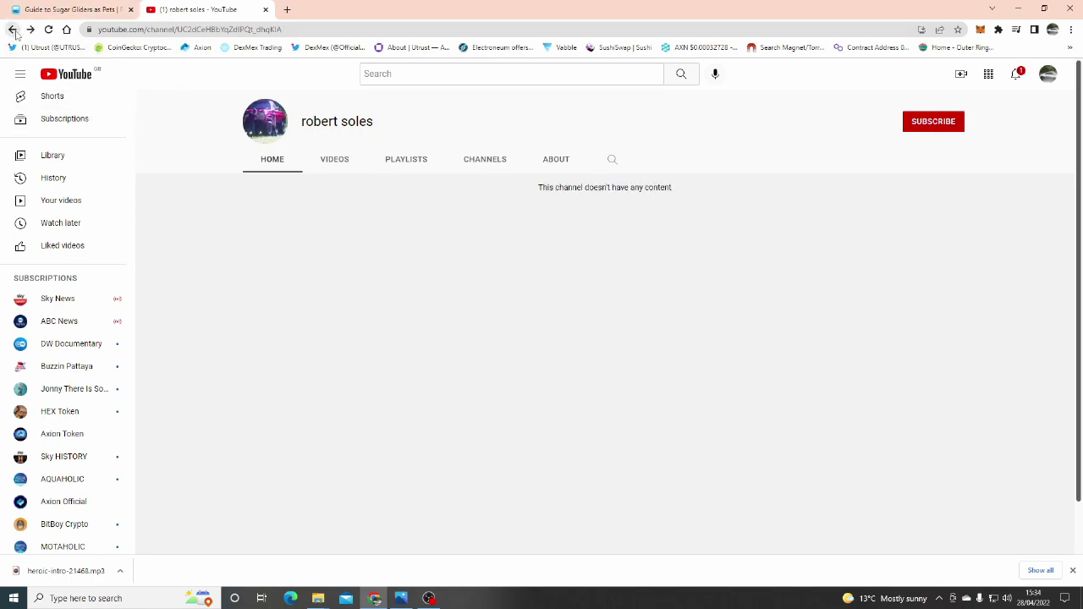
left_click(13, 29)
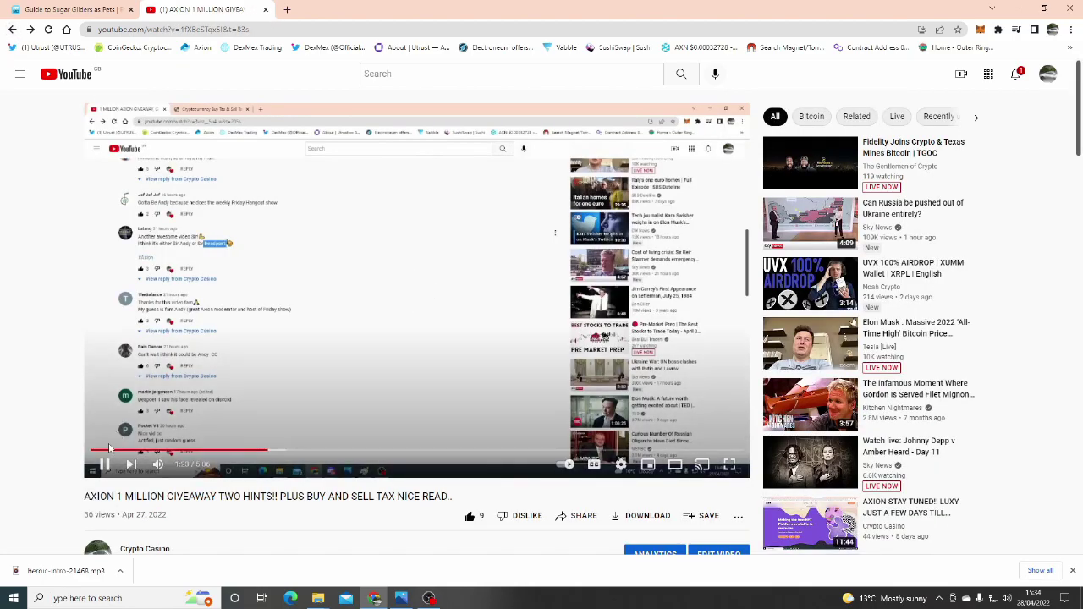
left_click(103, 466)
scroll(274, 382, "down", 8)
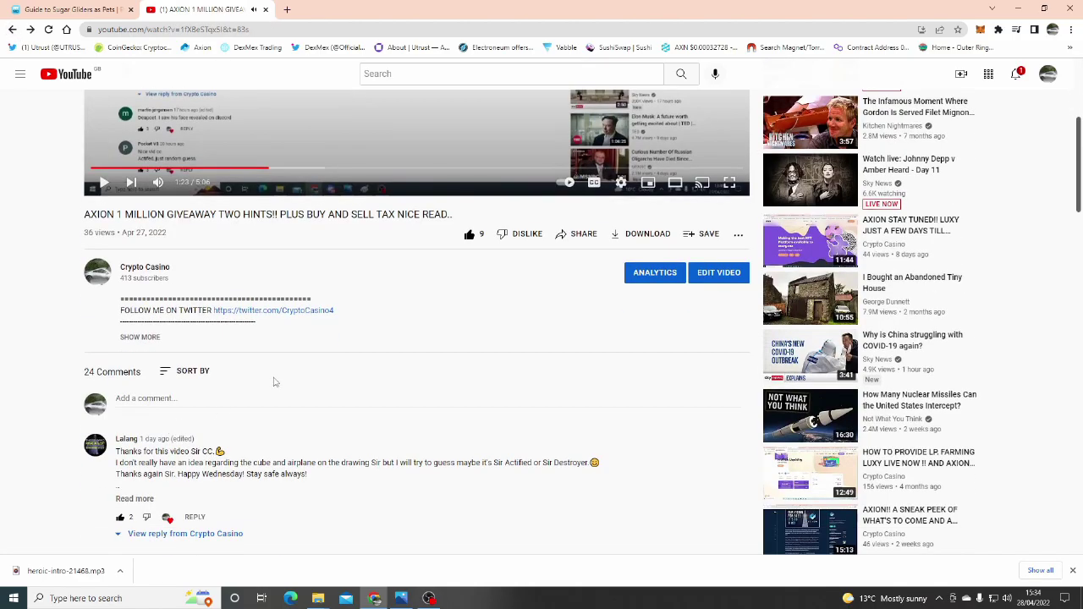
scroll(273, 382, "down", 2)
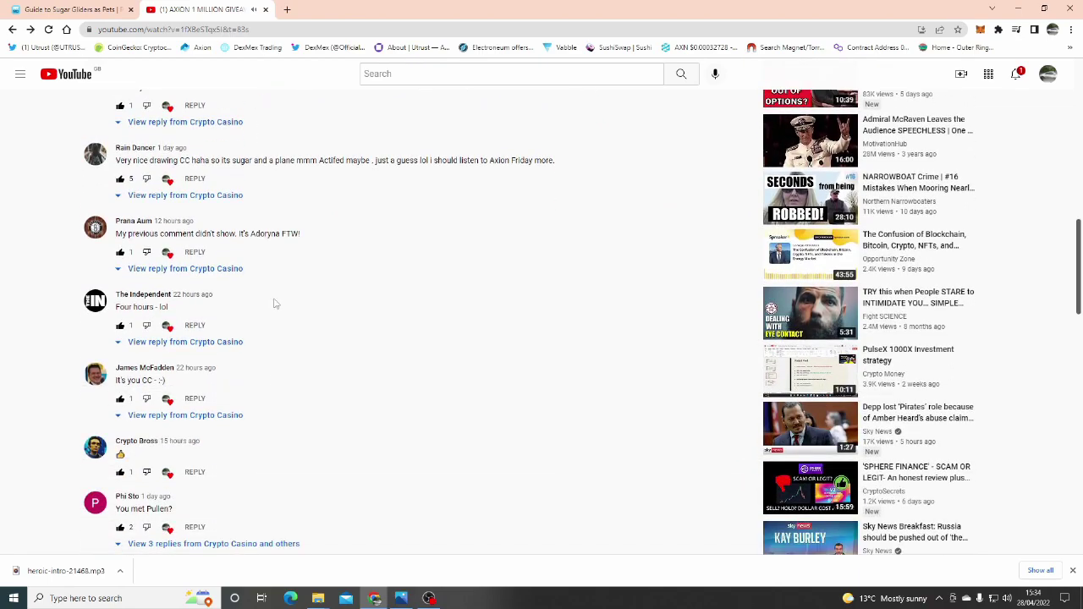
Step: Copy the public ETH address from the About page of the channel that commented "It's Adoryna FTW!"
left_click(94, 231)
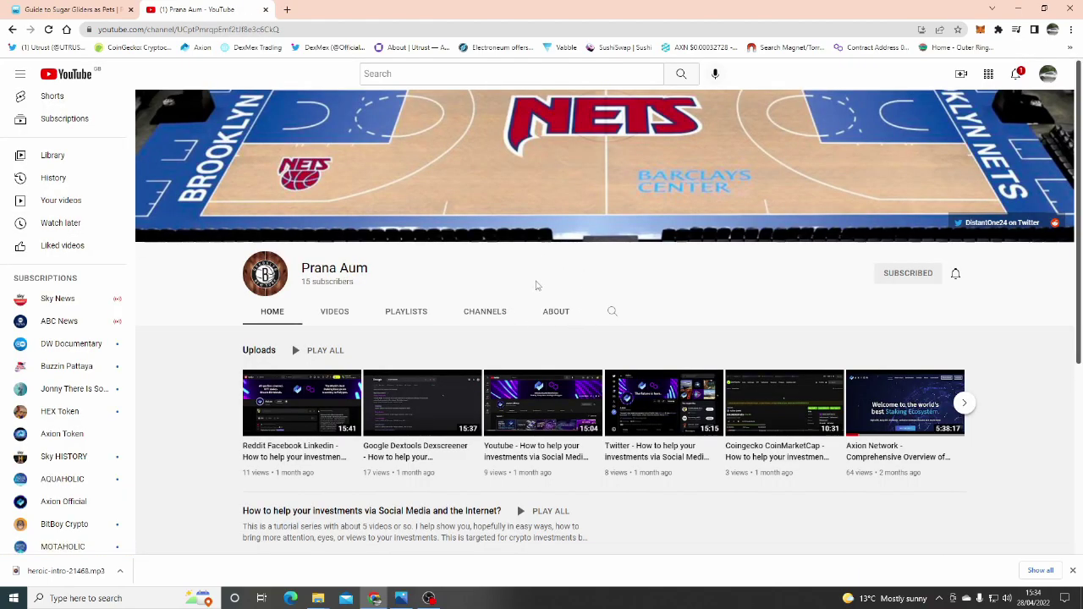
left_click(554, 313)
scroll(169, 271, "down", 2)
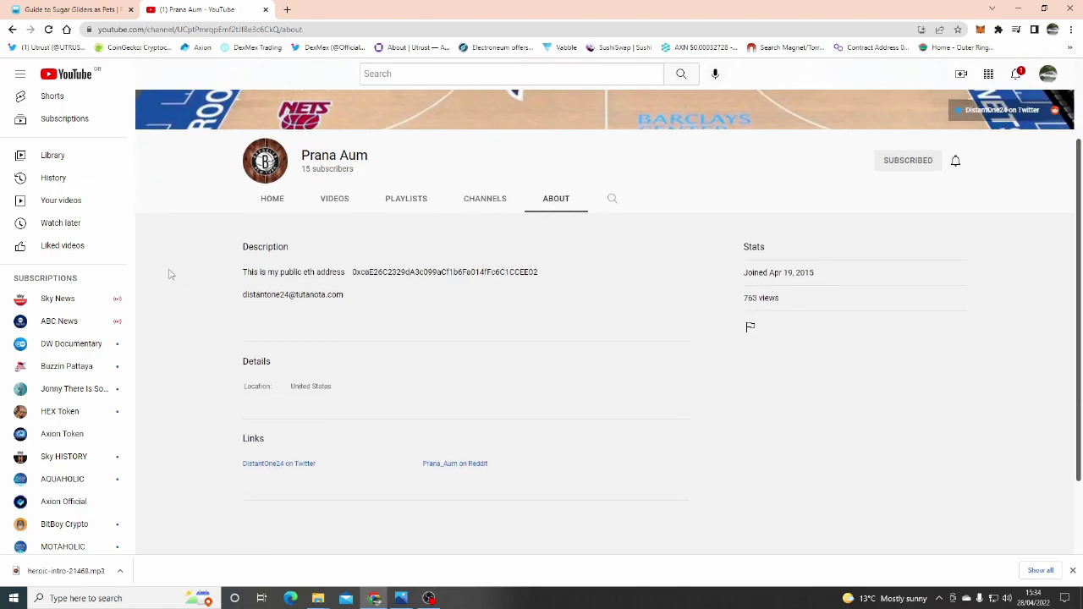
double_click(353, 272)
key("ctrl+c")
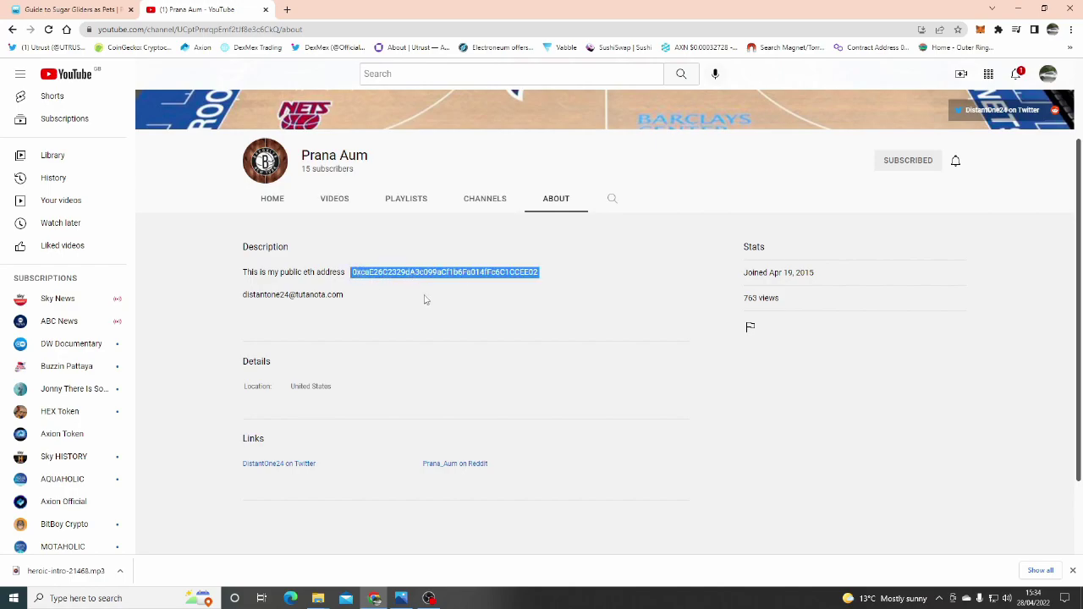
Step: Start a transfer from the giveaway account in MetaMask with the copied wallet address as recipient
left_click(981, 31)
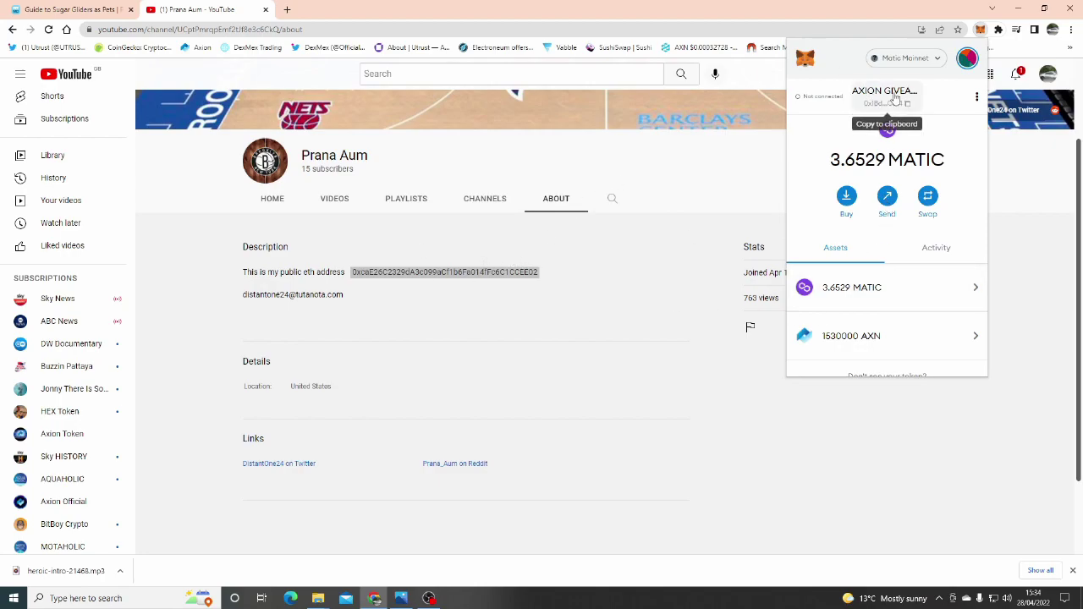
left_click(888, 197)
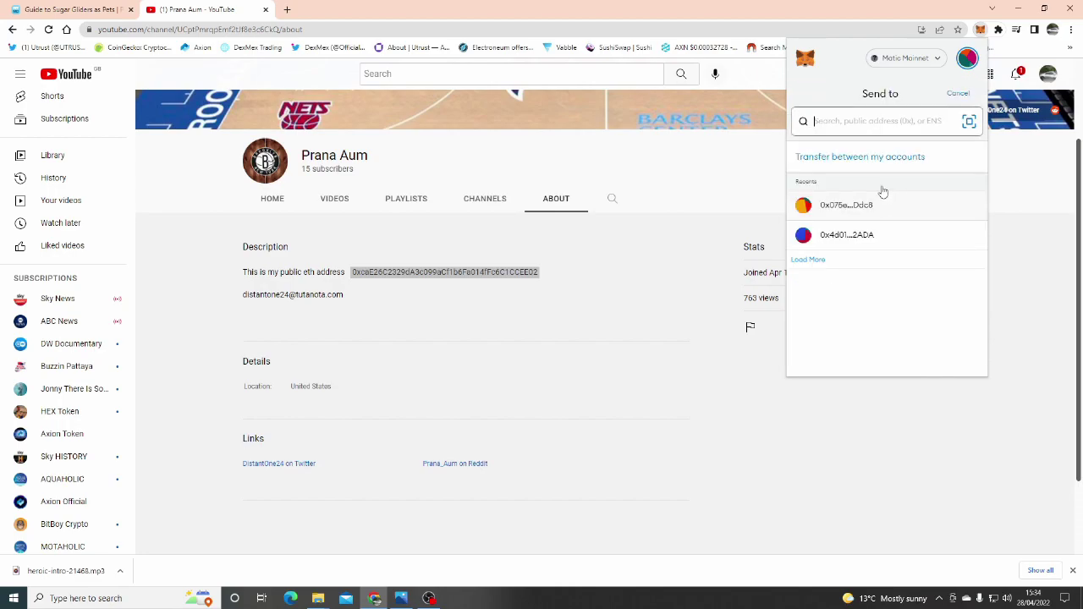
right_click(826, 121)
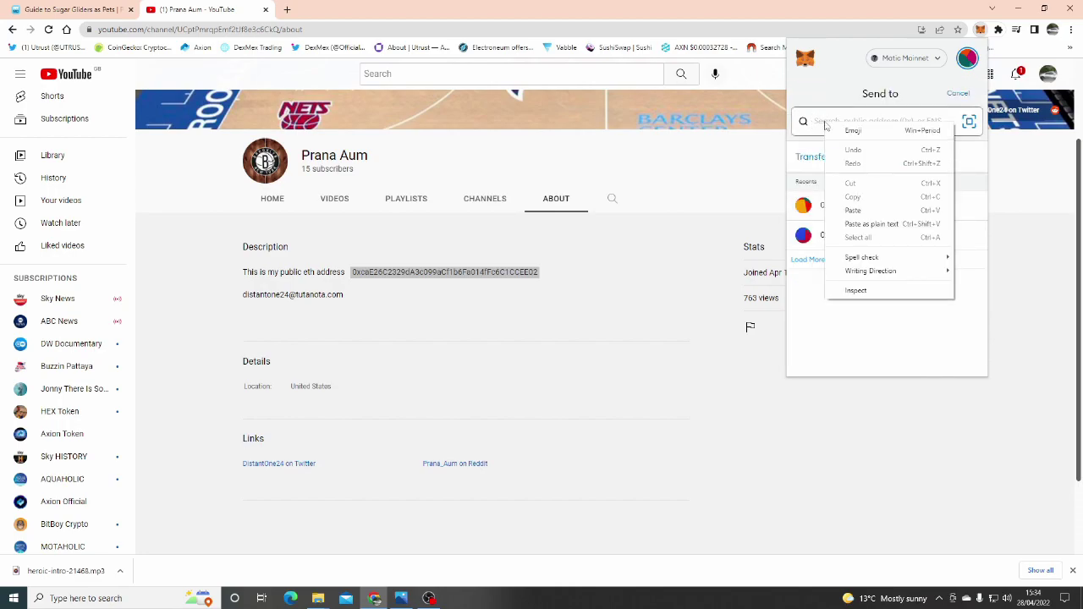
left_click(865, 211)
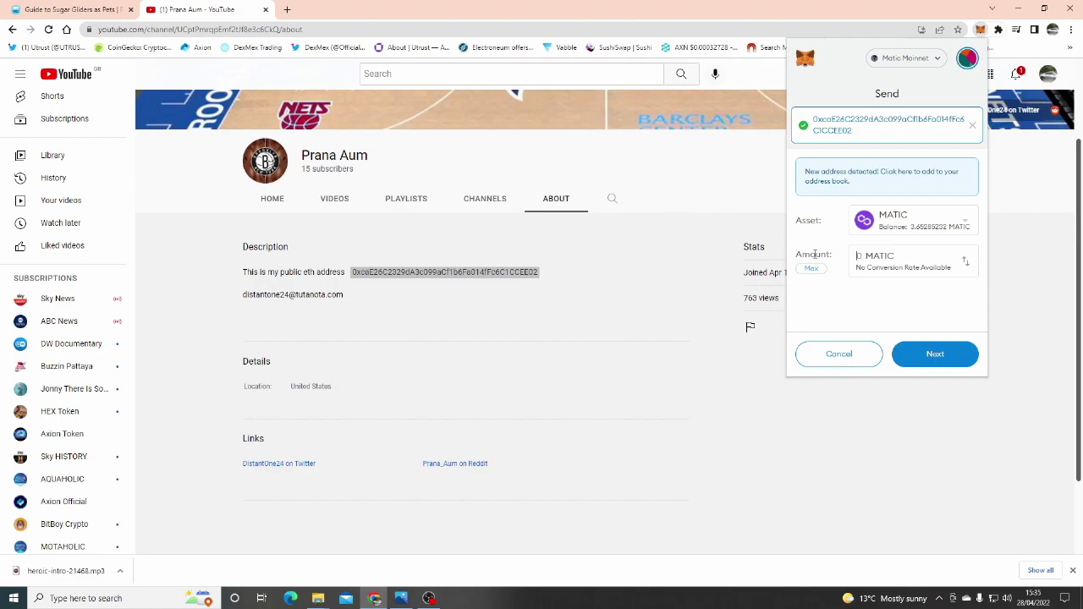
Step: Try to send 1000000 AXN to the entered recipient and confirm the transaction
left_click(944, 223)
left_click(909, 303)
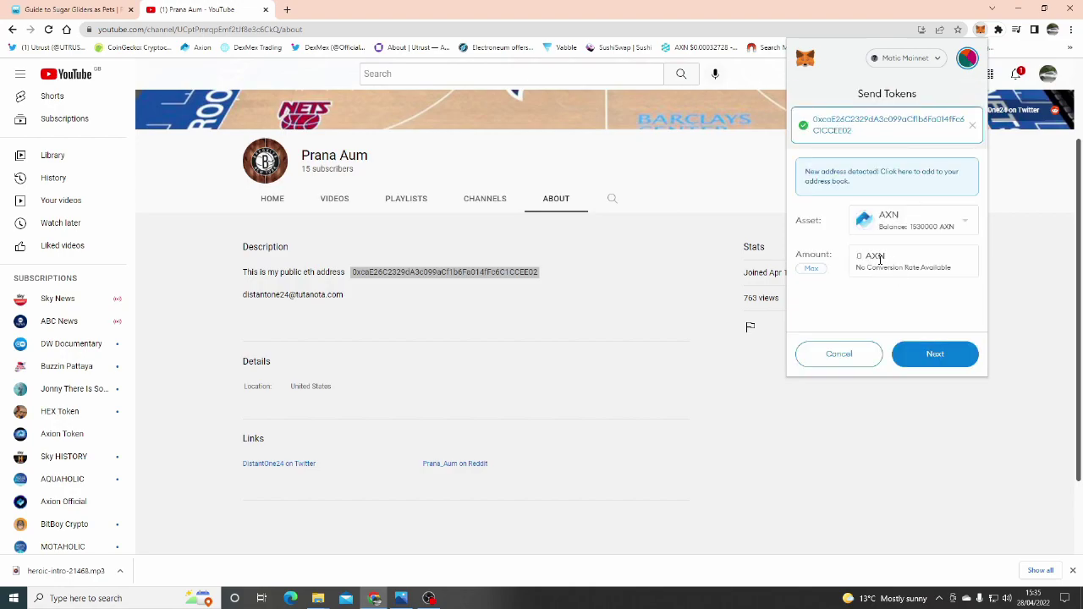
left_click(880, 259)
type("1000000")
left_click(935, 362)
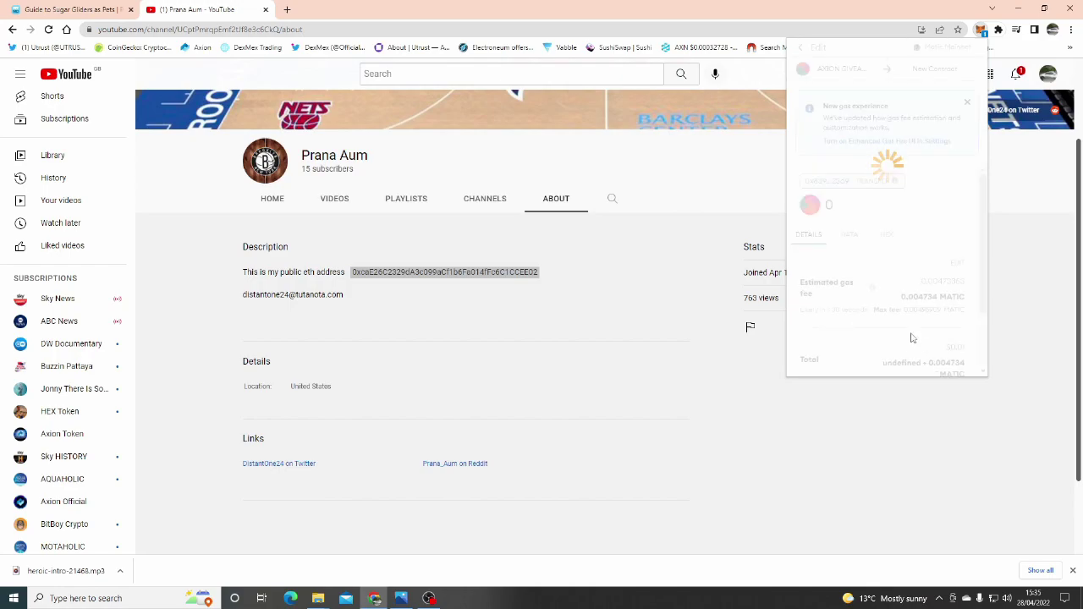
scroll(907, 326, "down", 2)
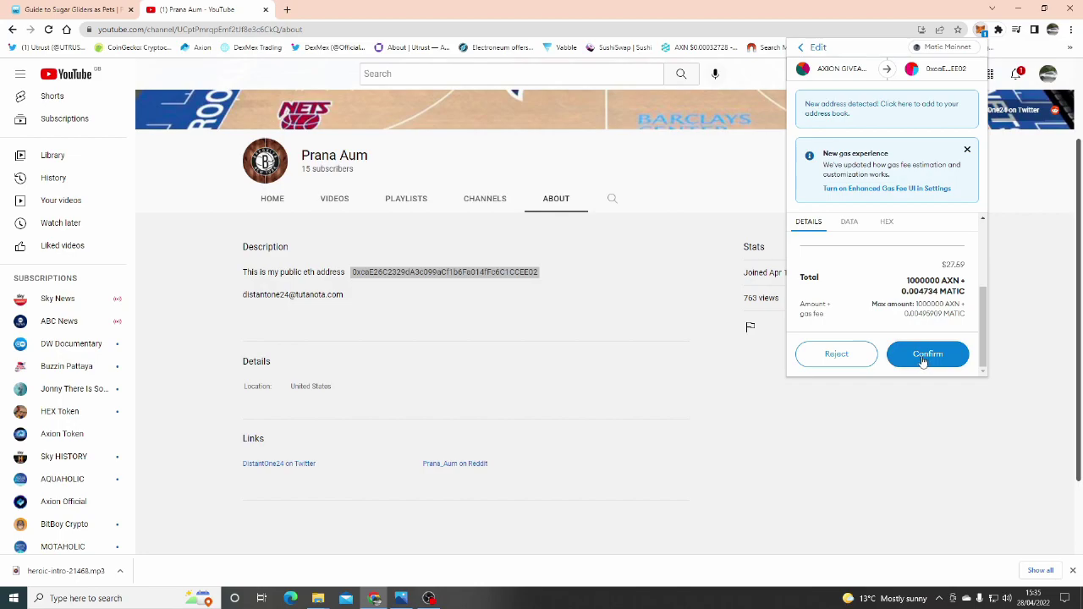
left_click(927, 356)
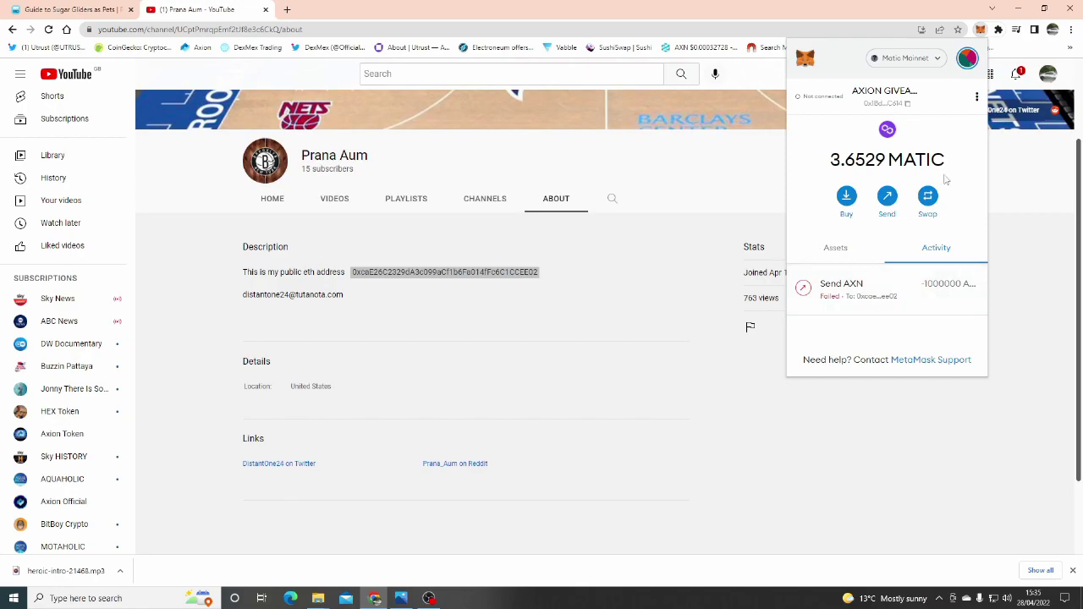
Step: Set up a new transfer of 1000000 AXN to the copied wallet address and proceed to its confirmation
left_click(887, 196)
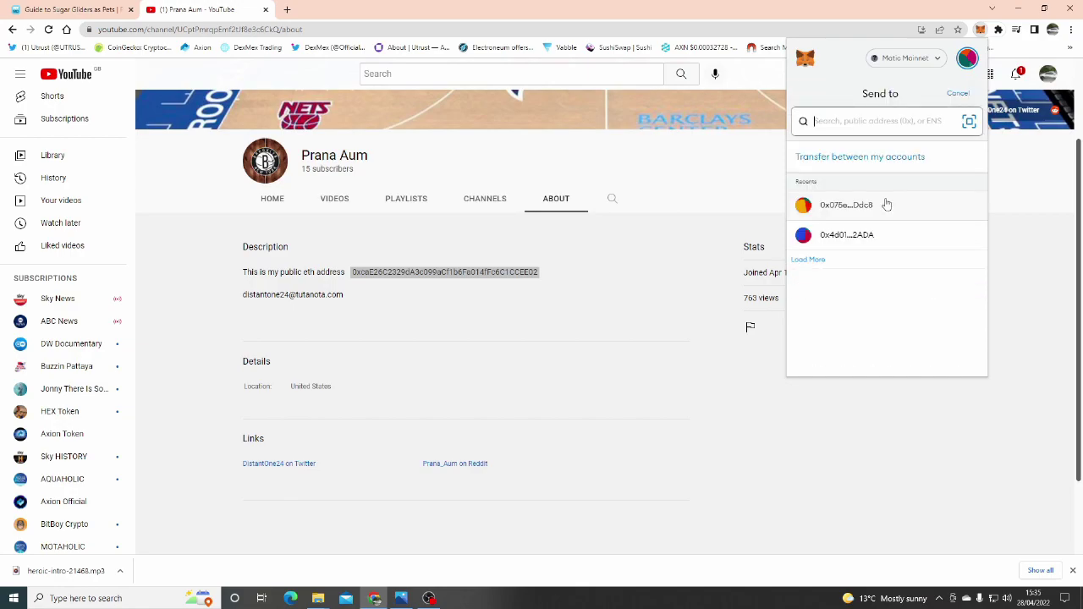
right_click(851, 122)
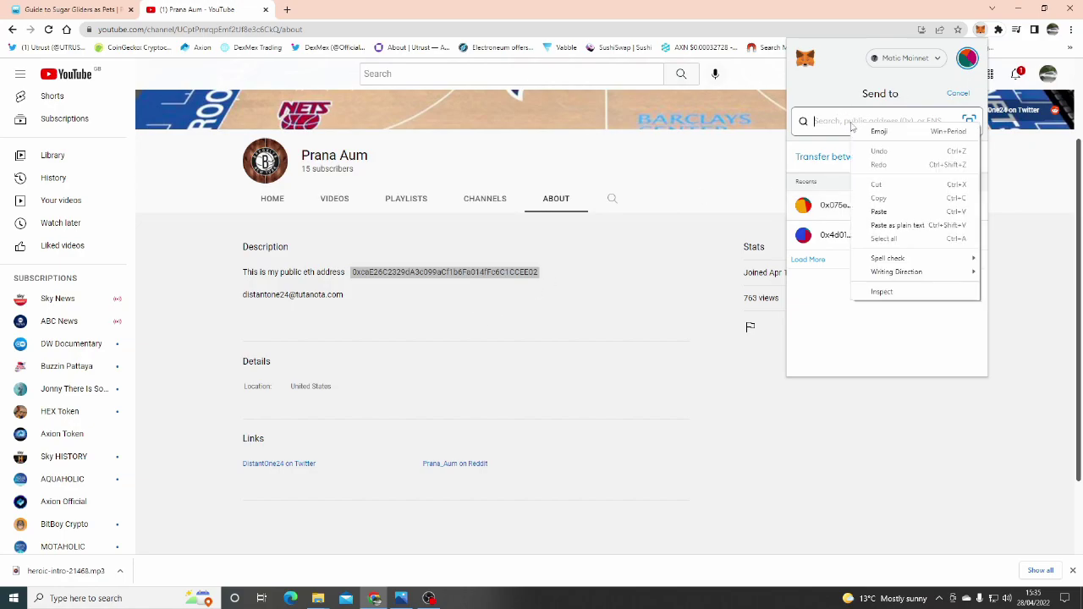
left_click(880, 213)
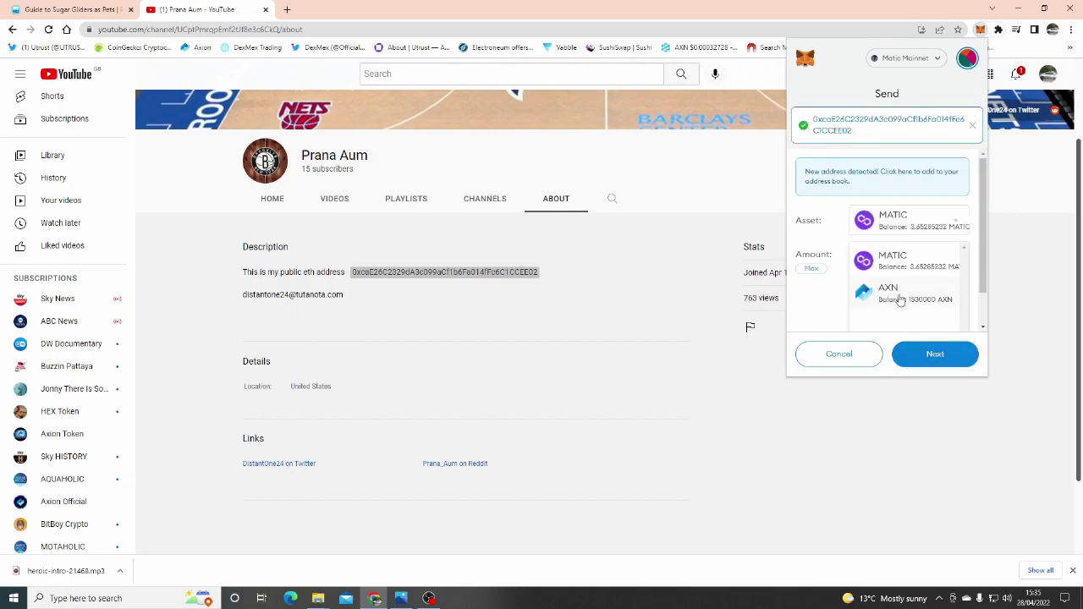
left_click(895, 294)
left_click(905, 264)
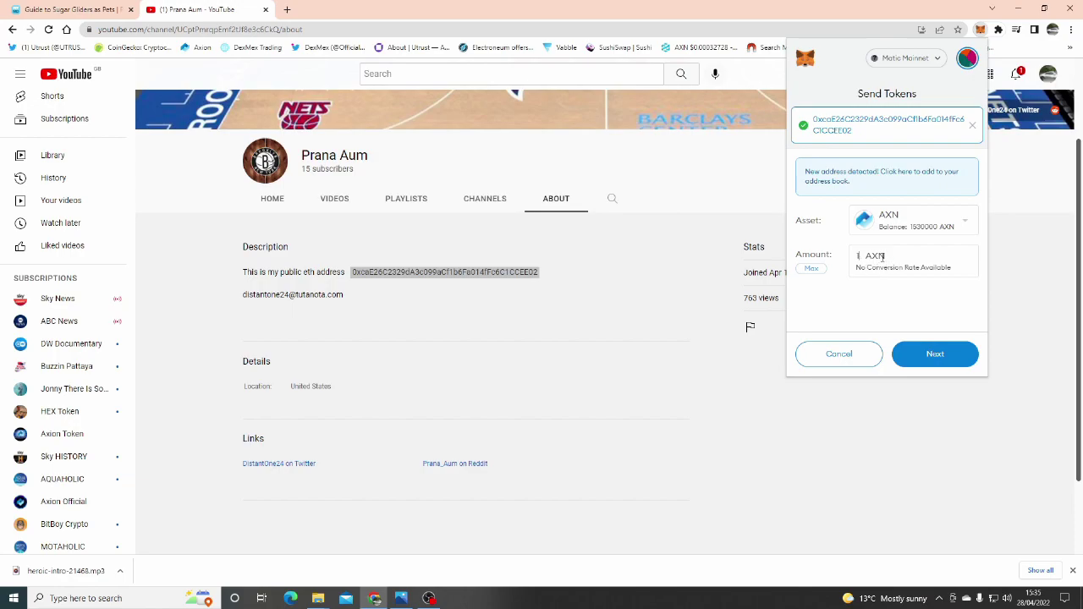
type("1000000")
left_click(936, 364)
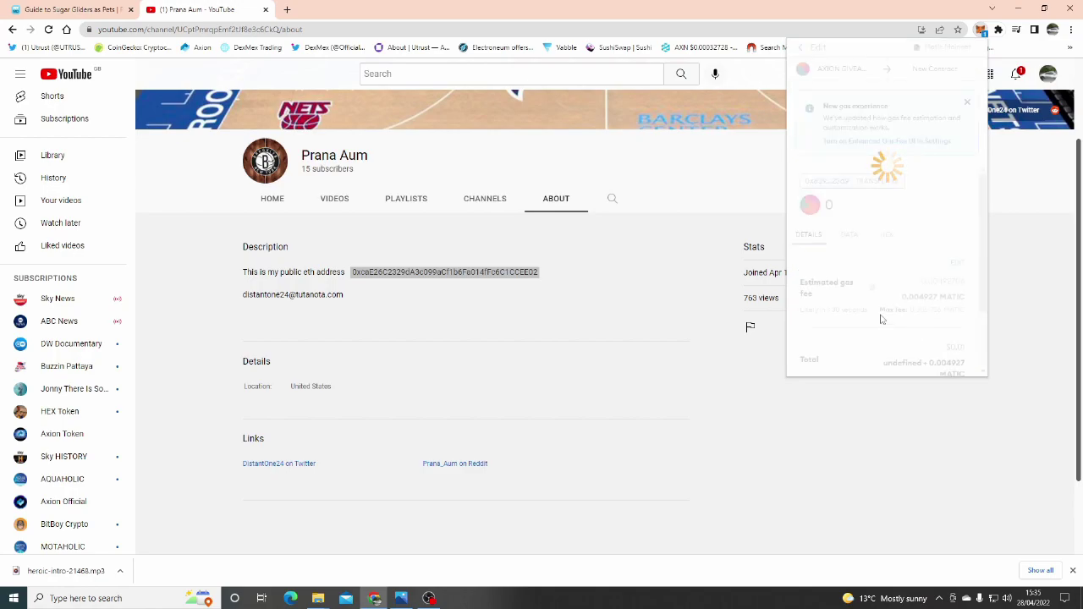
Step: Review the transfer's amount and gas fee details, and set its gas priority to High
scroll(869, 268, "down", 2)
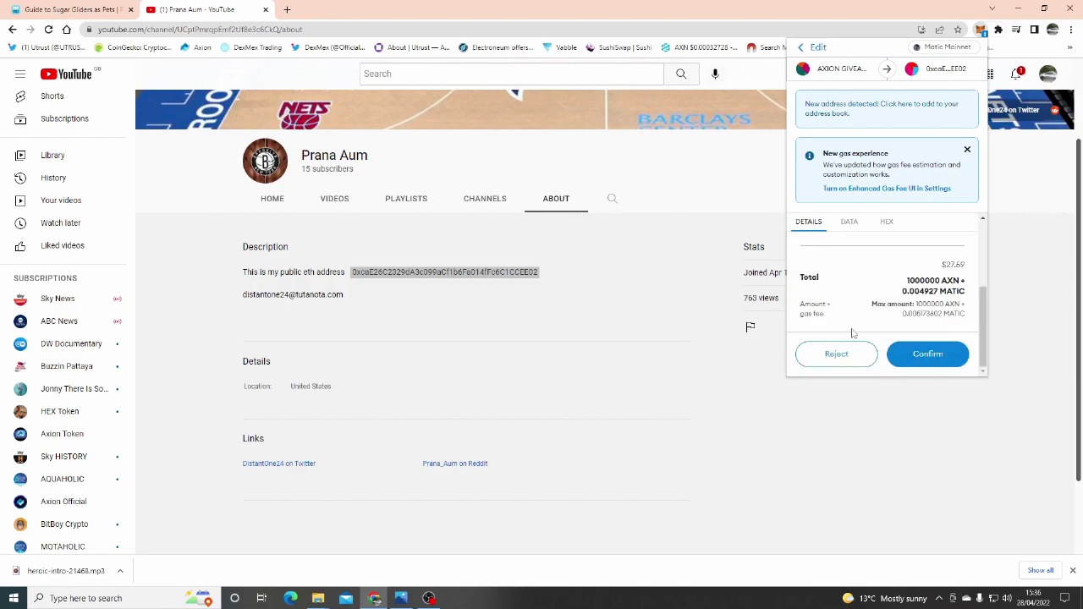
scroll(801, 219, "up", 3)
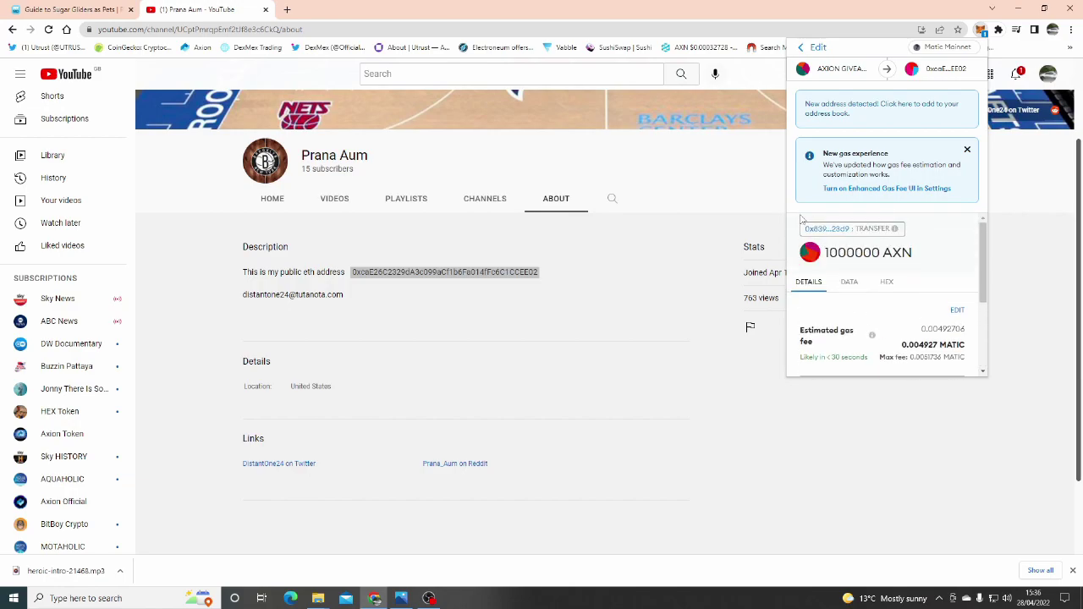
scroll(903, 327, "down", 2)
scroll(827, 252, "up", 2)
scroll(920, 298, "down", 3)
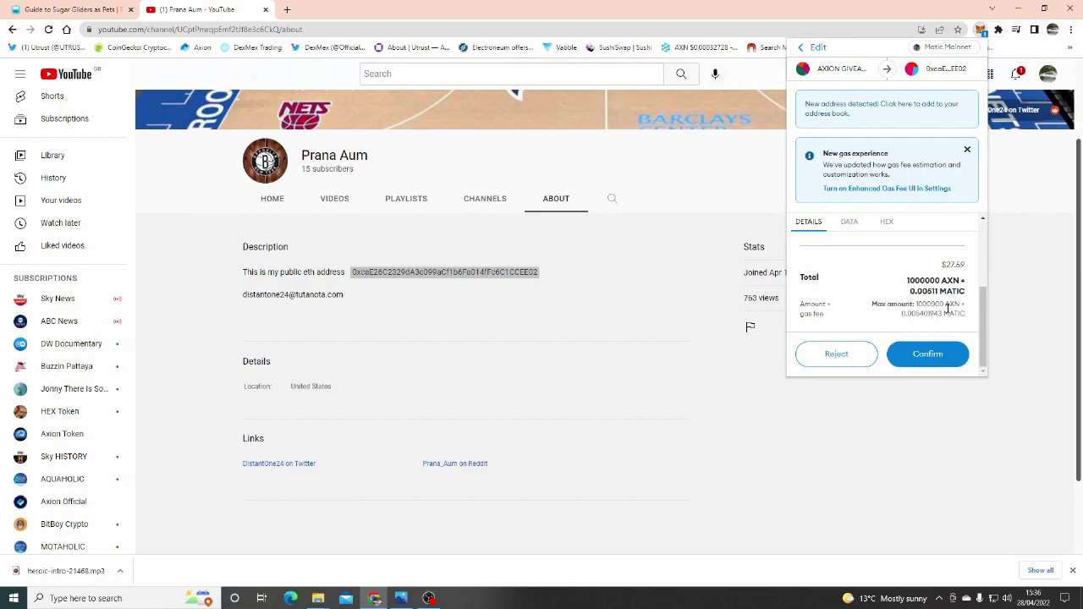
scroll(878, 309, "up", 1)
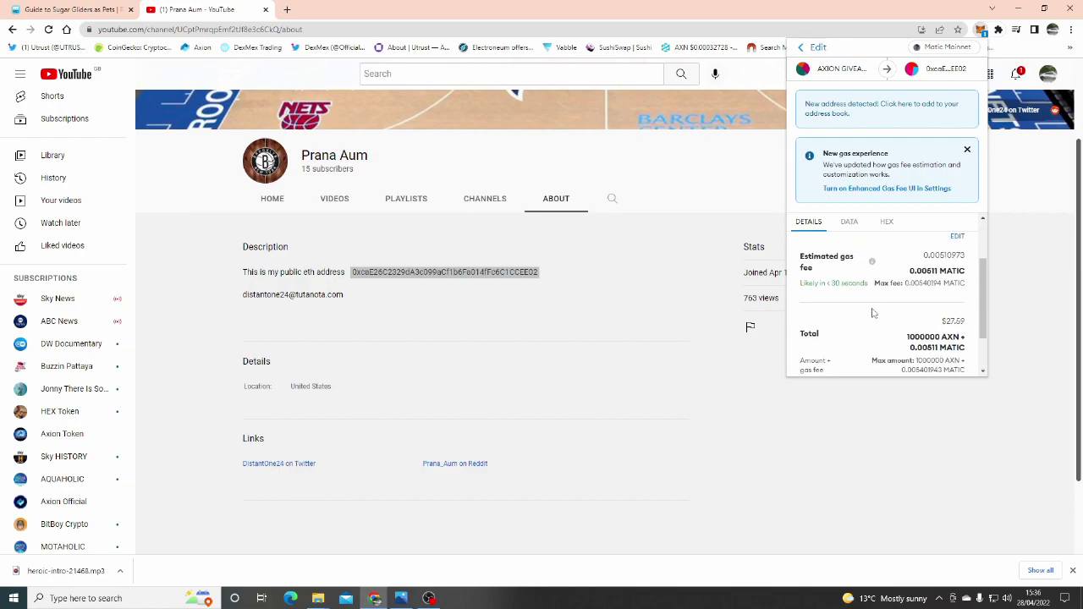
left_click(958, 237)
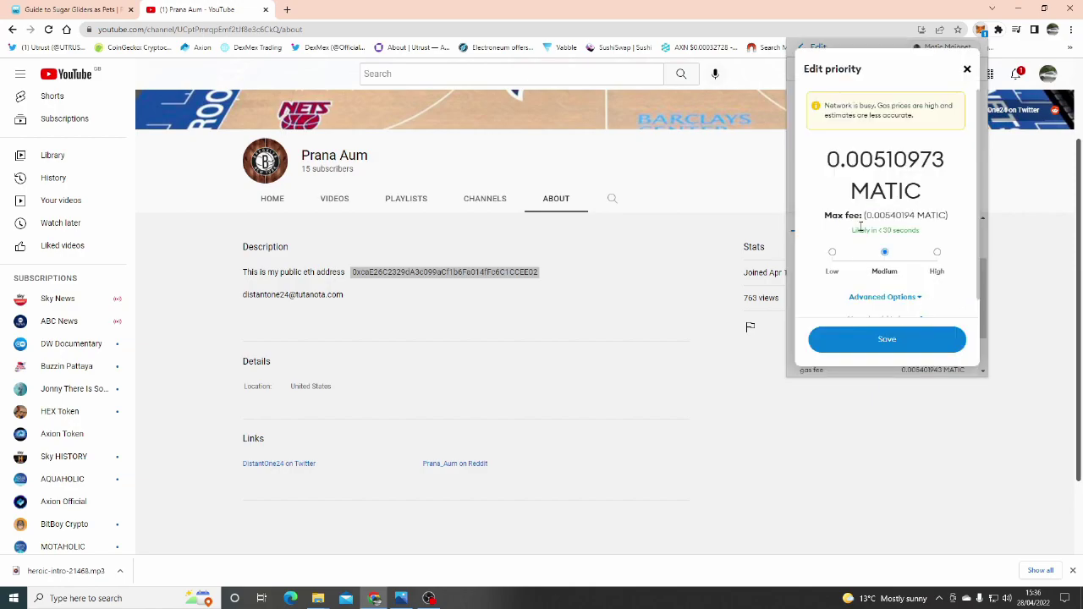
left_click(937, 253)
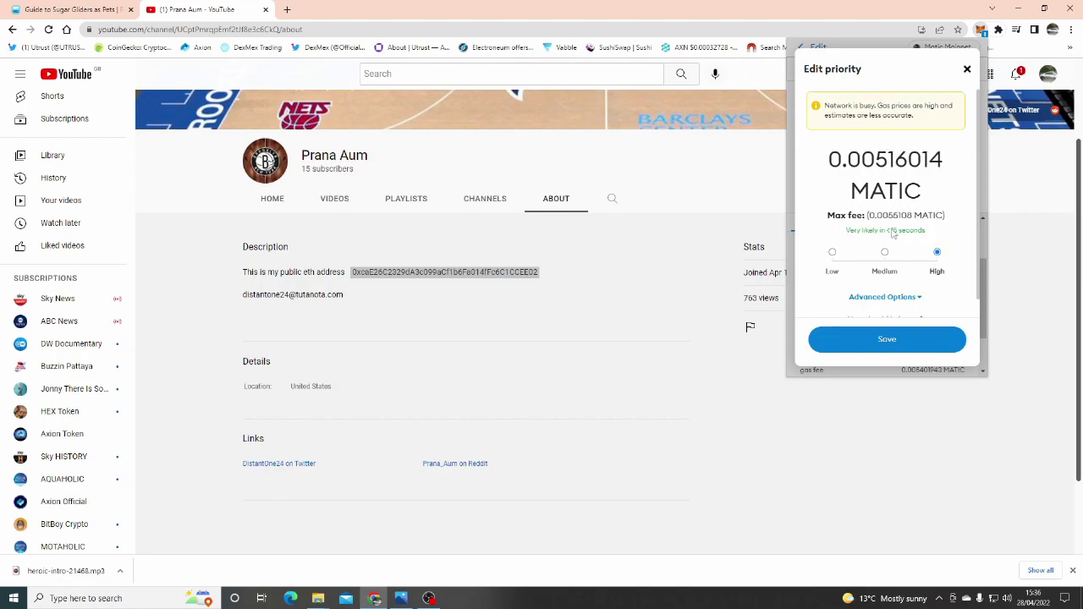
Step: Raise the transfer's max priority fee to 60.2700348 GWEI in the advanced gas options
left_click(909, 299)
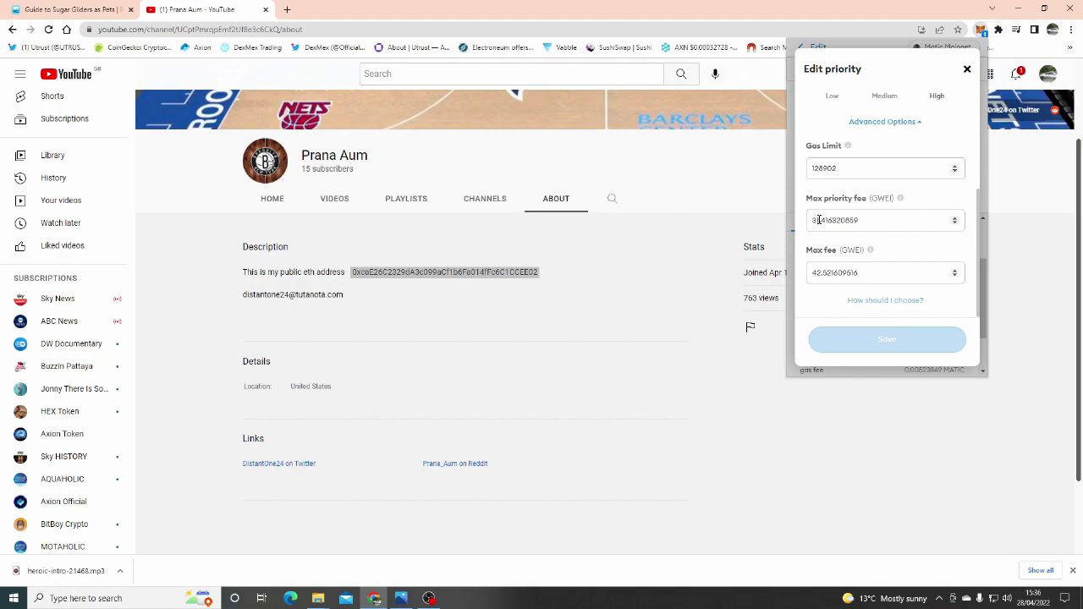
left_click(817, 220)
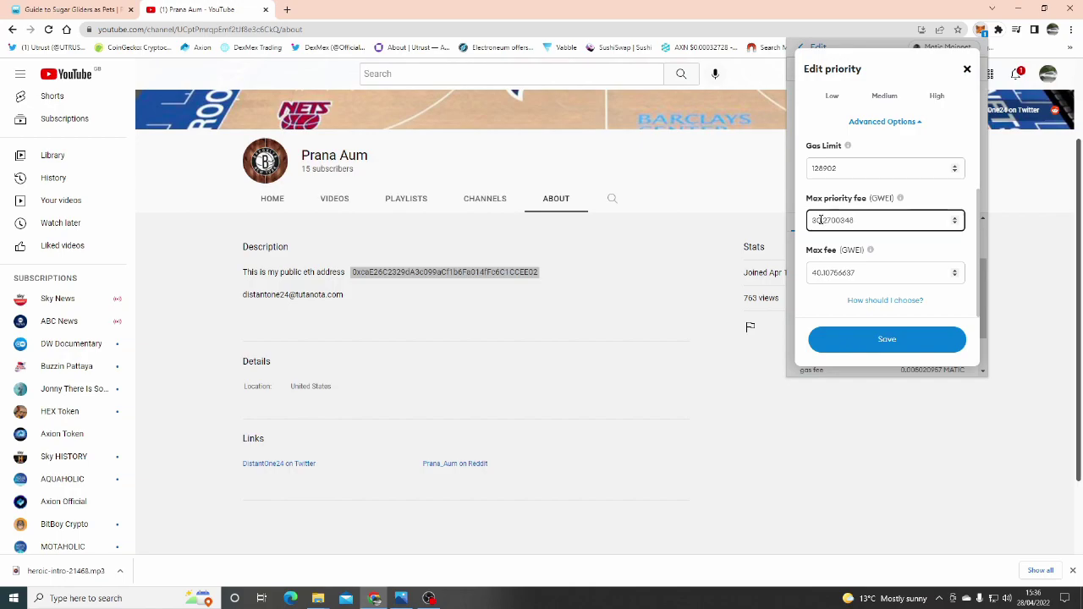
key("BackSpace")
key("BackSpace")
type("60")
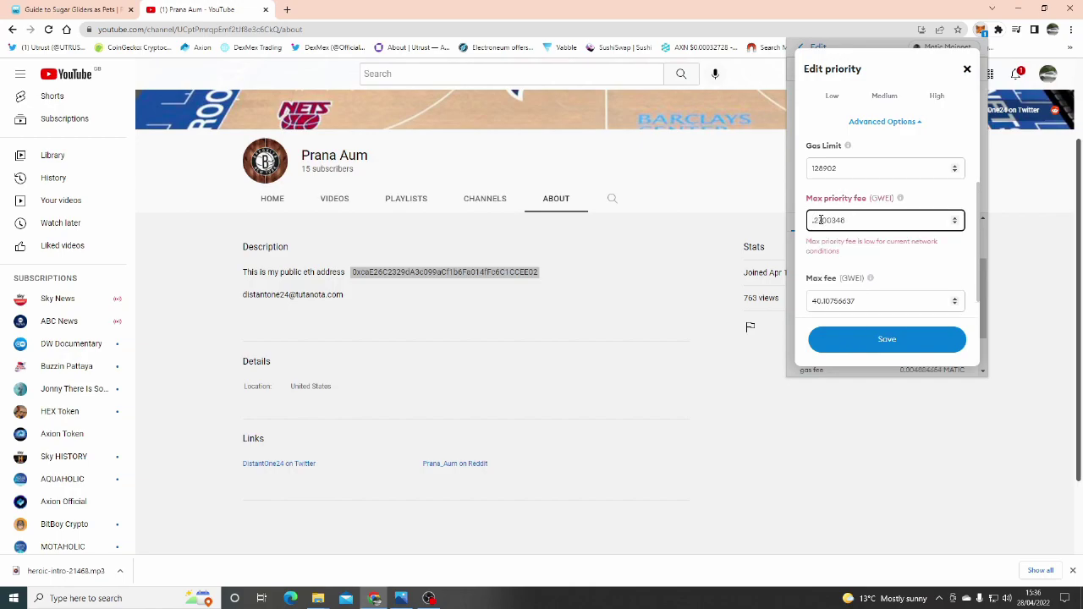
Step: Set the transfer's max fee to 61.10756637 GWEI and save the edited gas priority
left_click(819, 301)
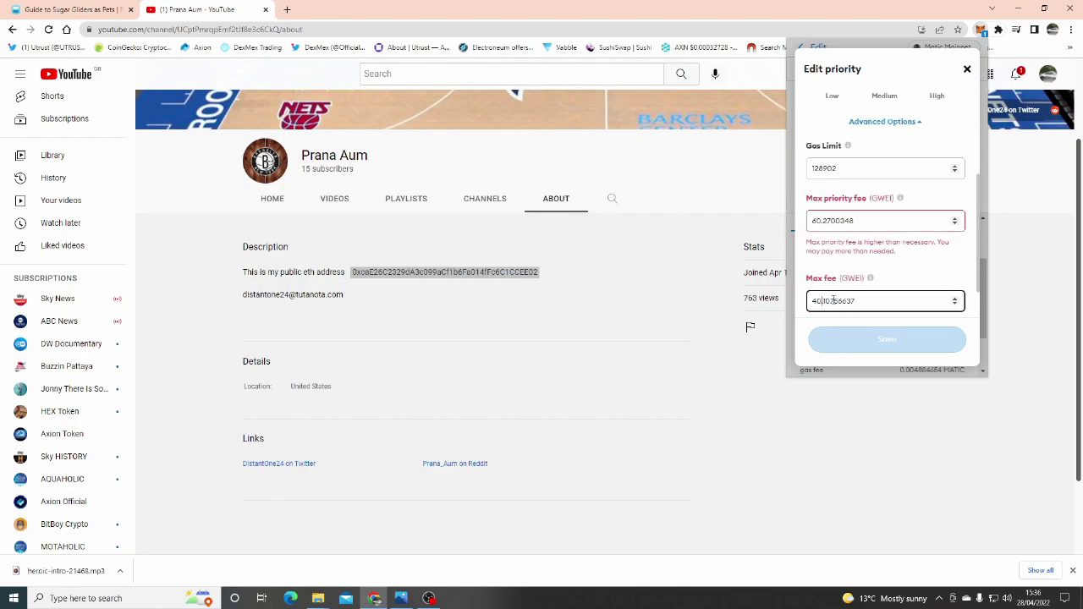
key("BackSpace")
key("BackSpace")
key("BackSpace")
type("61")
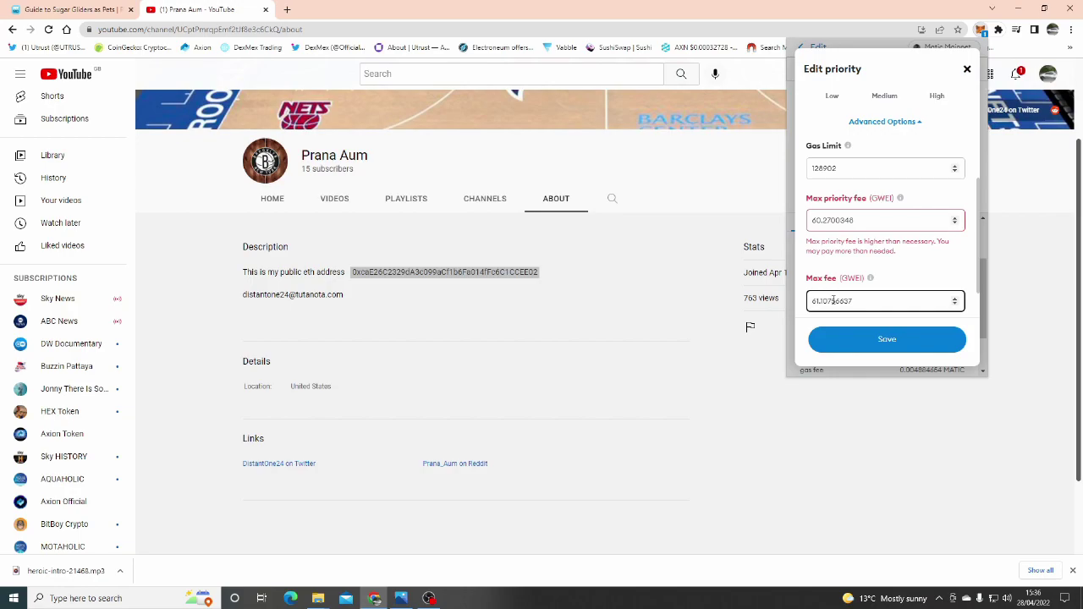
left_click(887, 343)
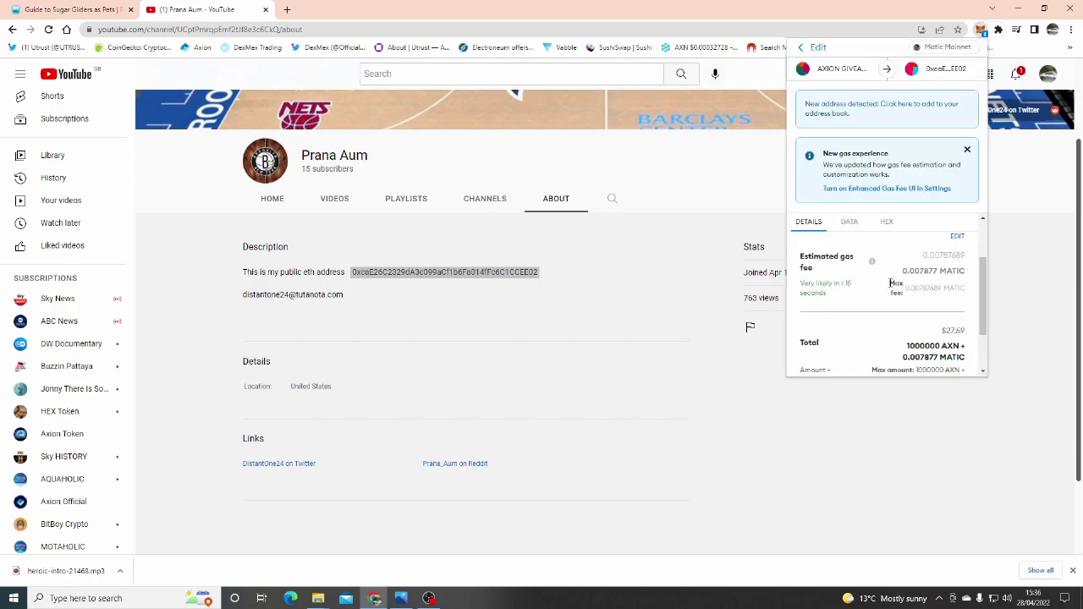
Step: Confirm the 1000000 AXN transfer and check the giveaway account's remaining assets before closing the wallet
scroll(897, 330, "down", 2)
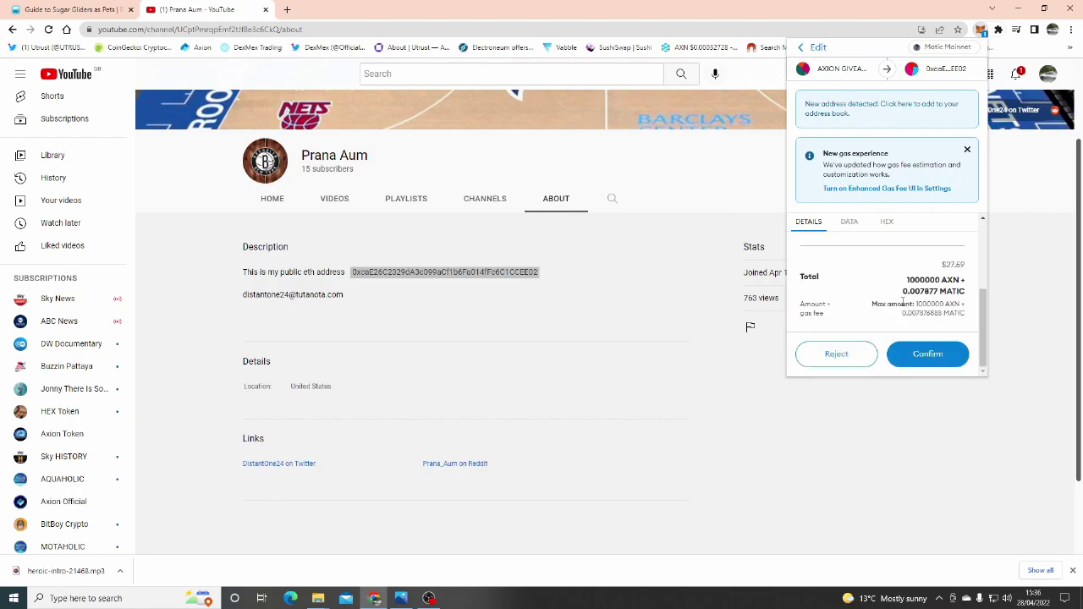
left_click(929, 355)
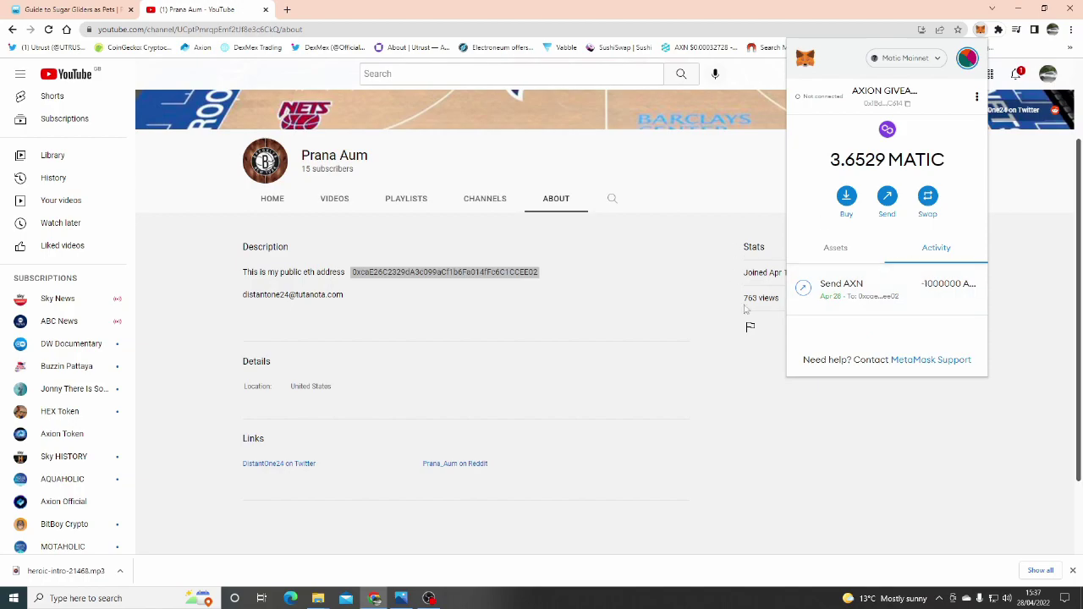
left_click(836, 251)
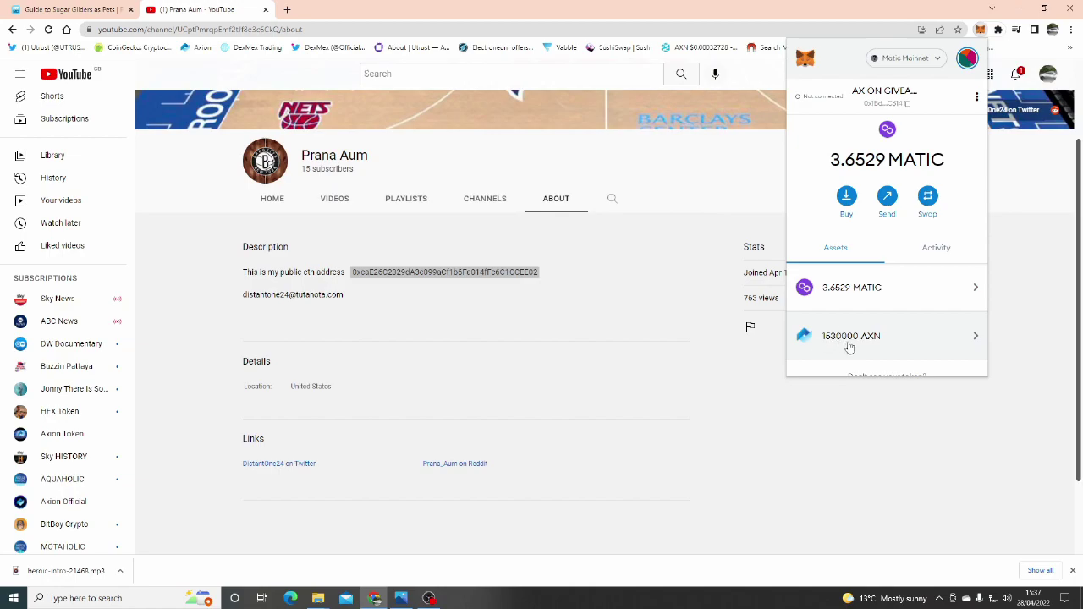
left_click(648, 161)
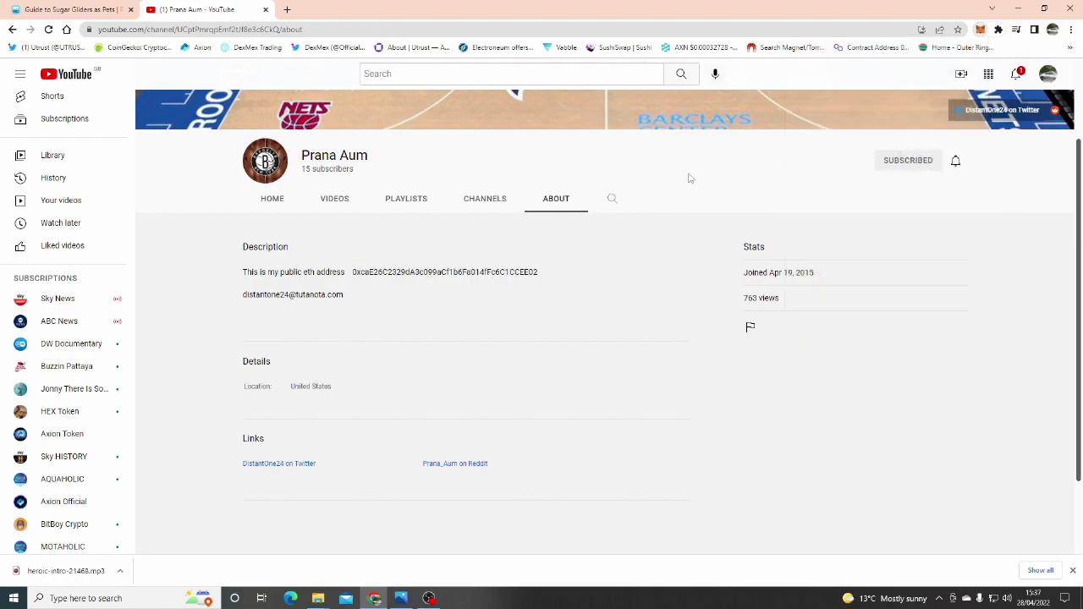